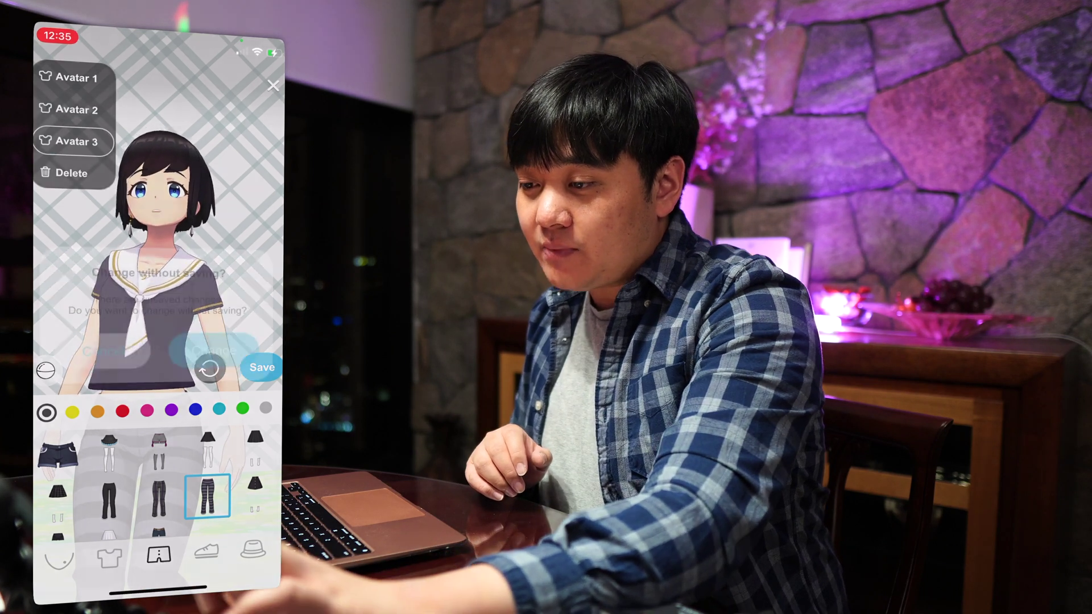
Load Avatar 1, the boy with glasses, on a solid green background with full-body floor view.
{"action": "left_click", "coordinate": [76, 77]}
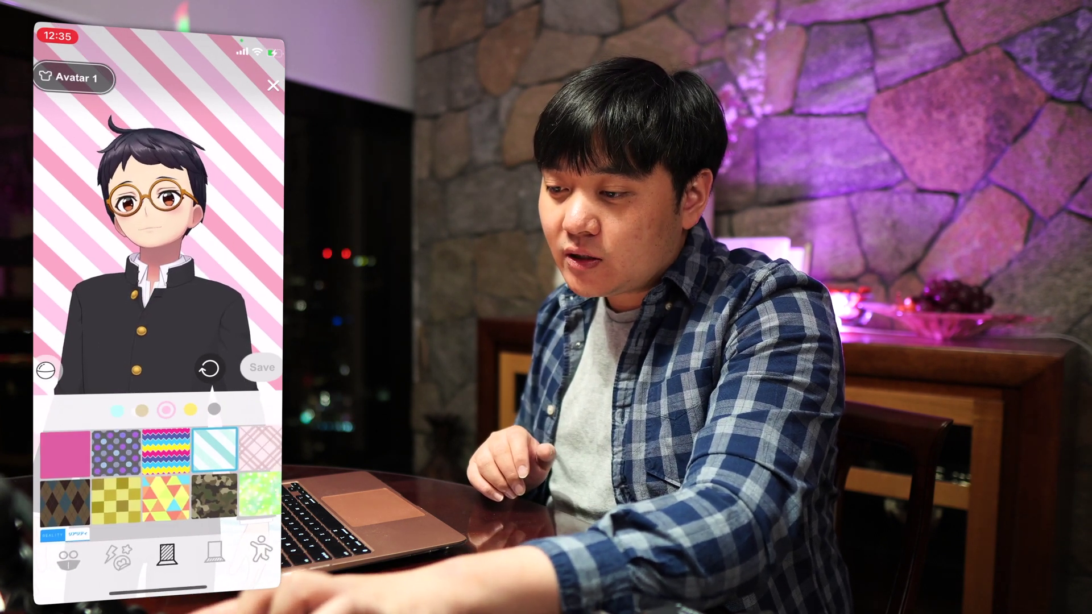
{"action": "left_click", "coordinate": [58, 454]}
{"action": "left_click", "coordinate": [243, 408]}
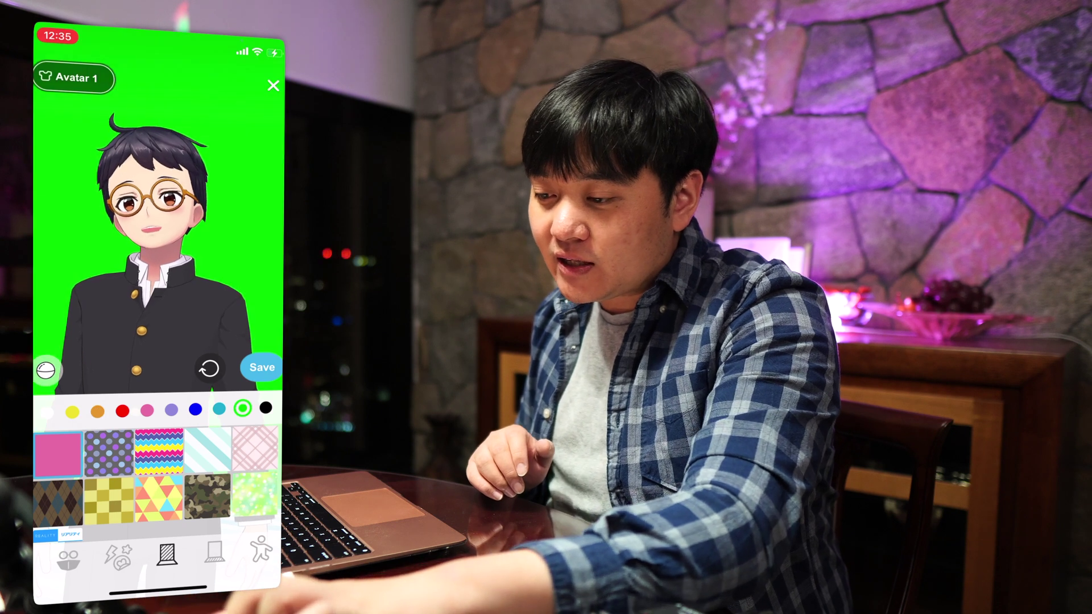
{"action": "left_click", "coordinate": [215, 551]}
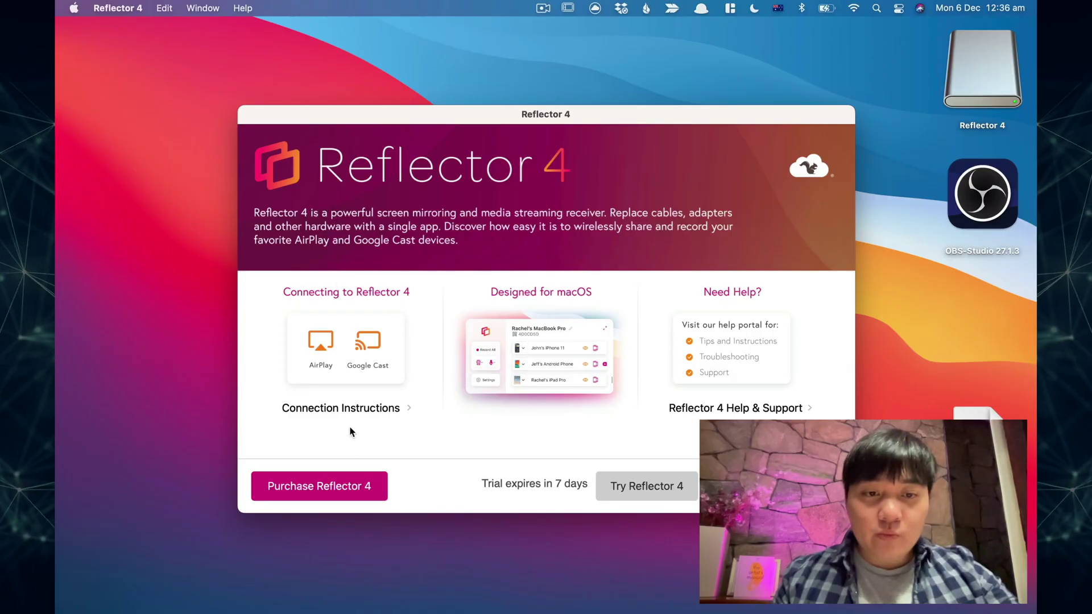
Start the Reflector 4 free trial from its welcome window.
{"action": "left_click", "coordinate": [647, 486]}
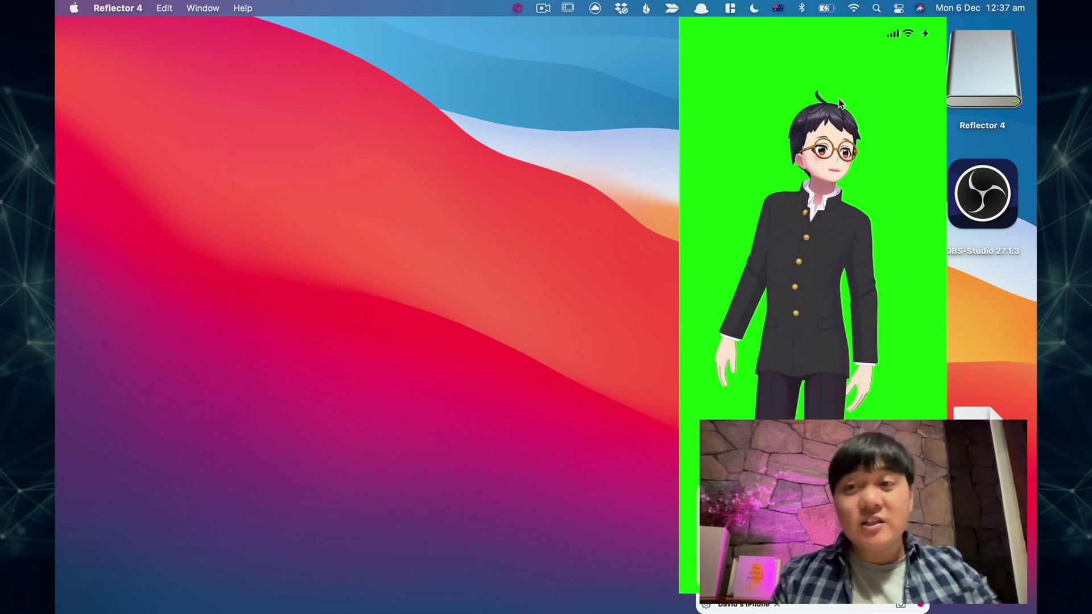
Frame the Reflector mirror as a Graphite iPhone 12 Pro.
{"action": "left_click", "coordinate": [517, 7]}
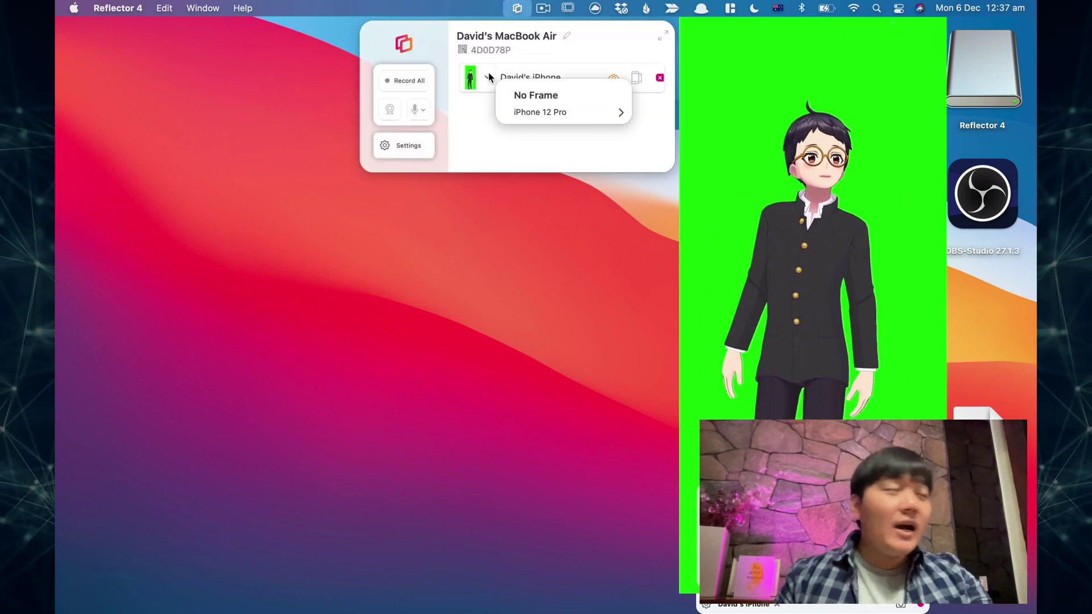
{"action": "mouse_move", "coordinate": [629, 113]}
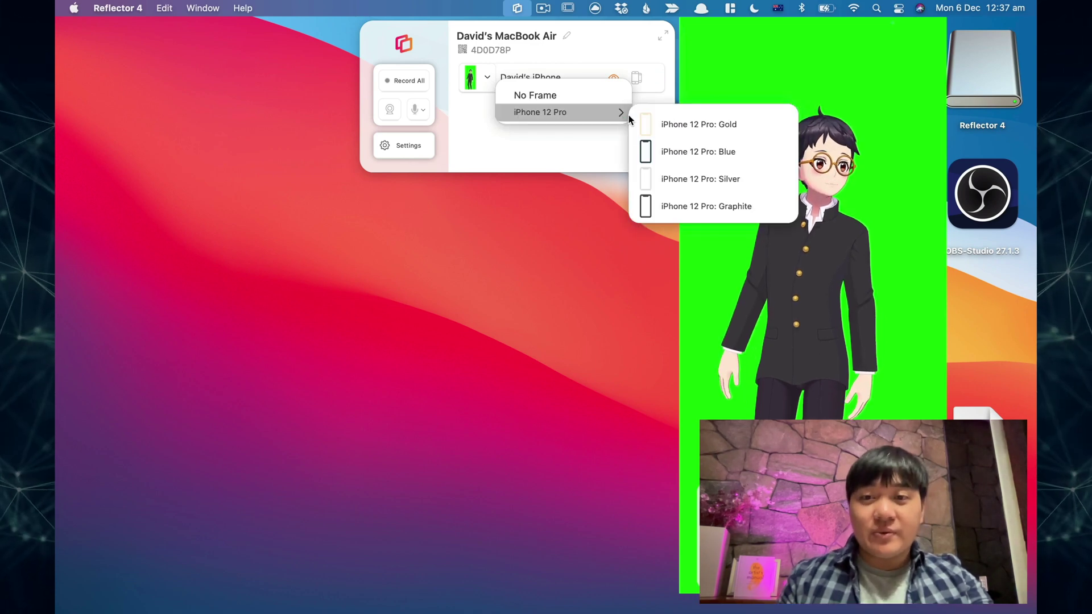
{"action": "left_click", "coordinate": [656, 203]}
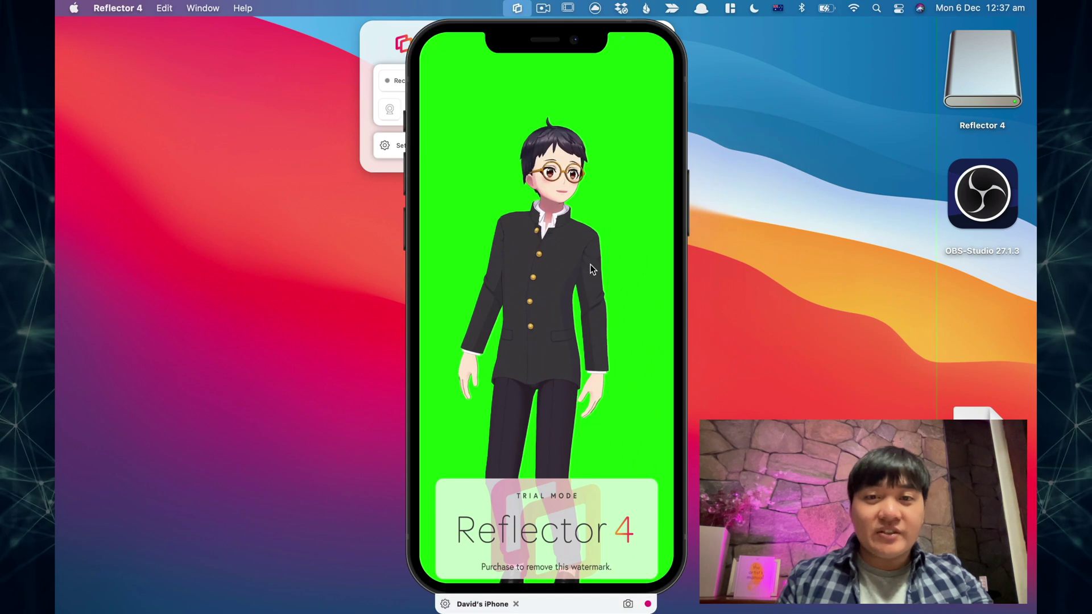
Change the Reflector device frame to No Frame.
{"action": "left_click", "coordinate": [518, 9]}
{"action": "left_click", "coordinate": [518, 11]}
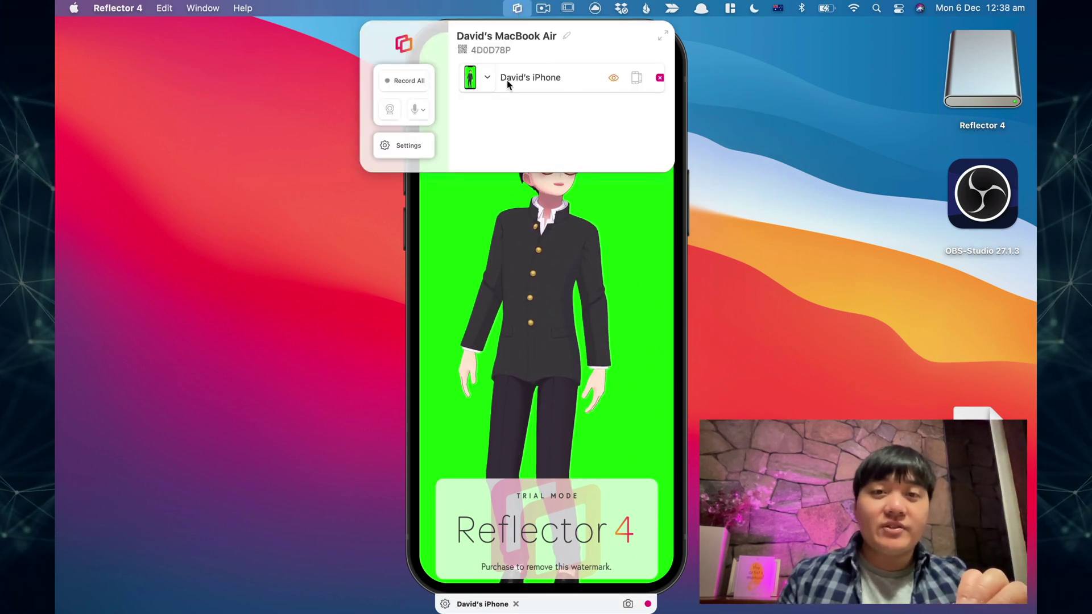
{"action": "left_click", "coordinate": [490, 76]}
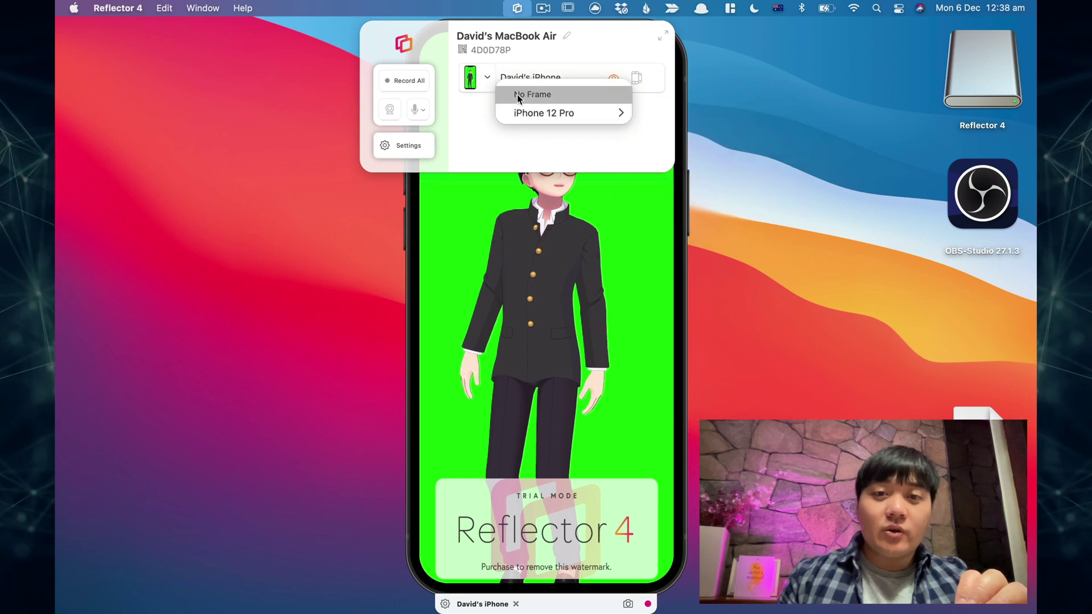
{"action": "left_click", "coordinate": [517, 95]}
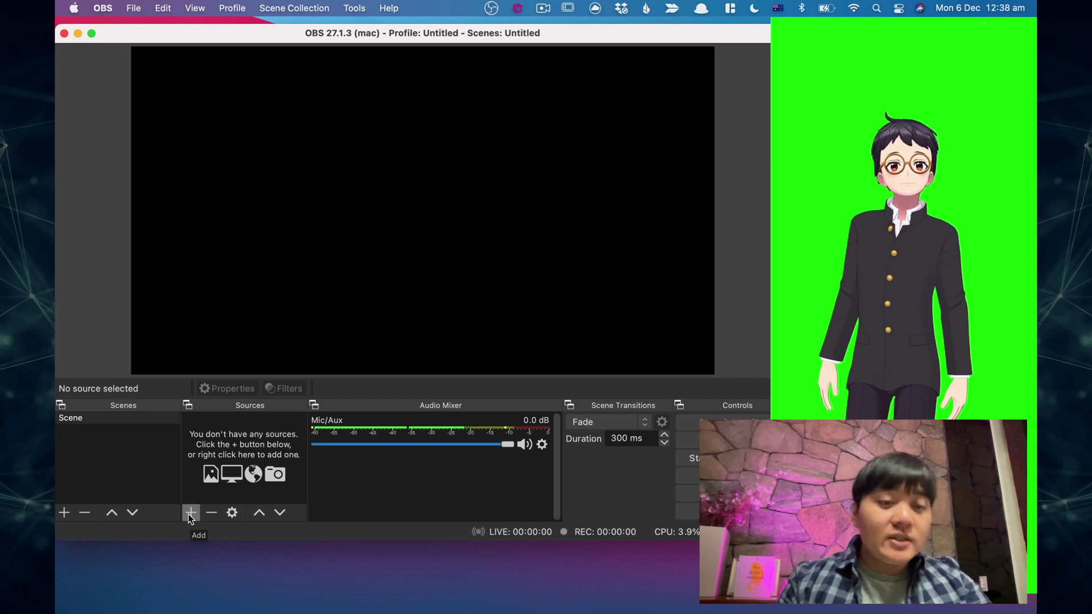
Add a Window Capture source 'vTuber Model' capturing the Reflector 4 iPhone mirror window.
{"action": "left_click", "coordinate": [191, 513]}
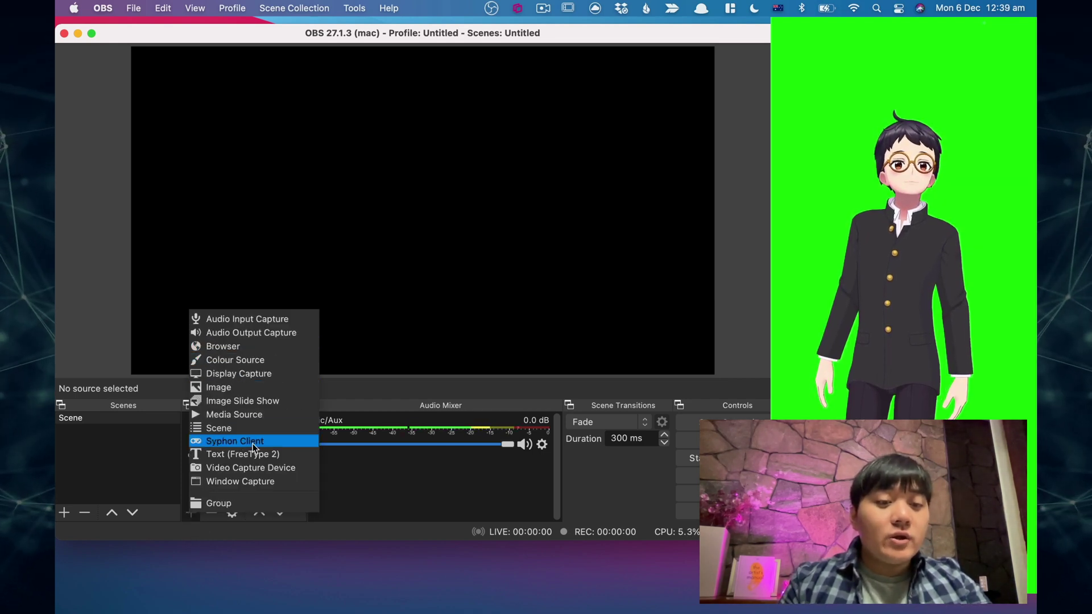
{"action": "left_click", "coordinate": [251, 483]}
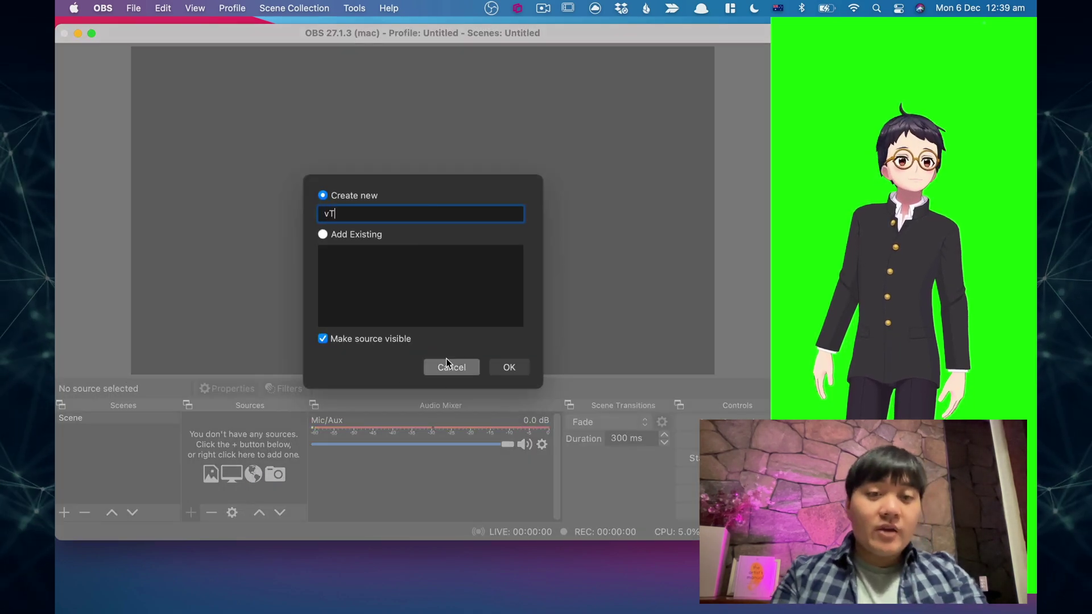
{"action": "left_click", "coordinate": [508, 368]}
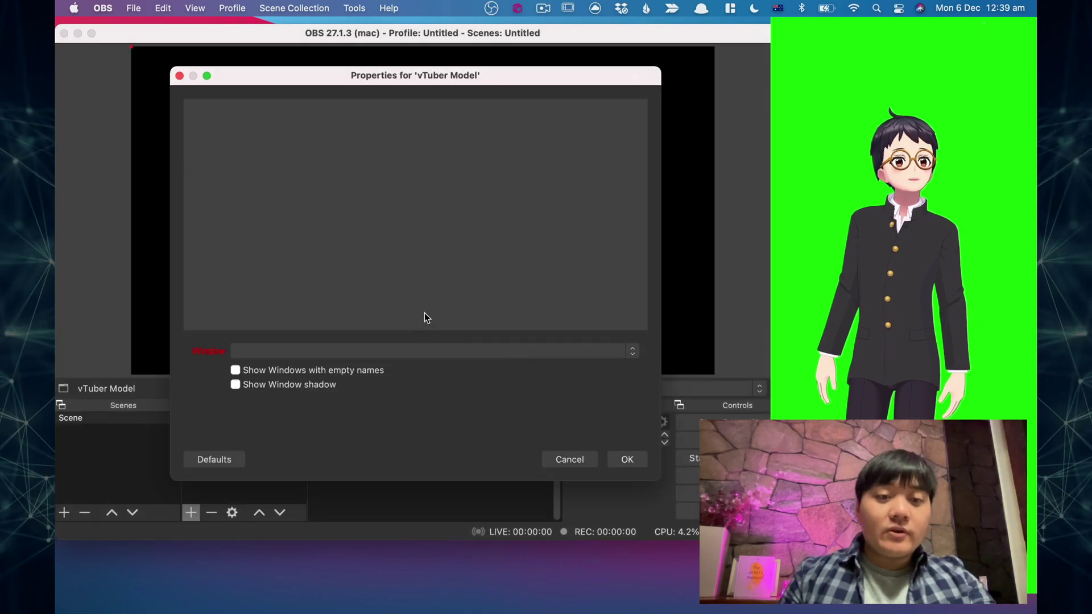
{"action": "left_click", "coordinate": [402, 352]}
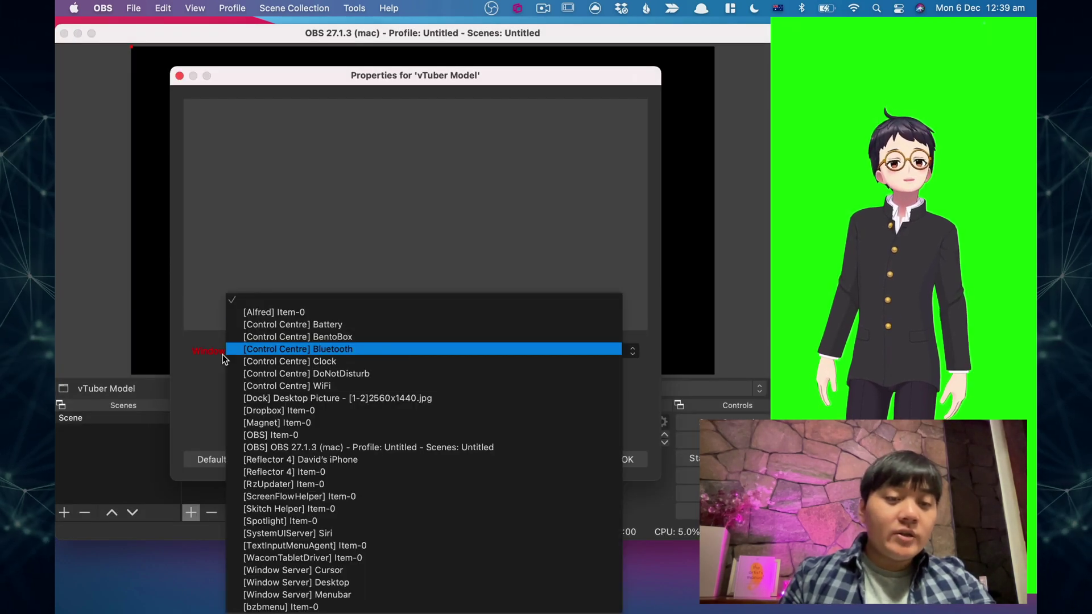
{"action": "key", "text": "Escape"}
{"action": "left_click", "coordinate": [271, 352]}
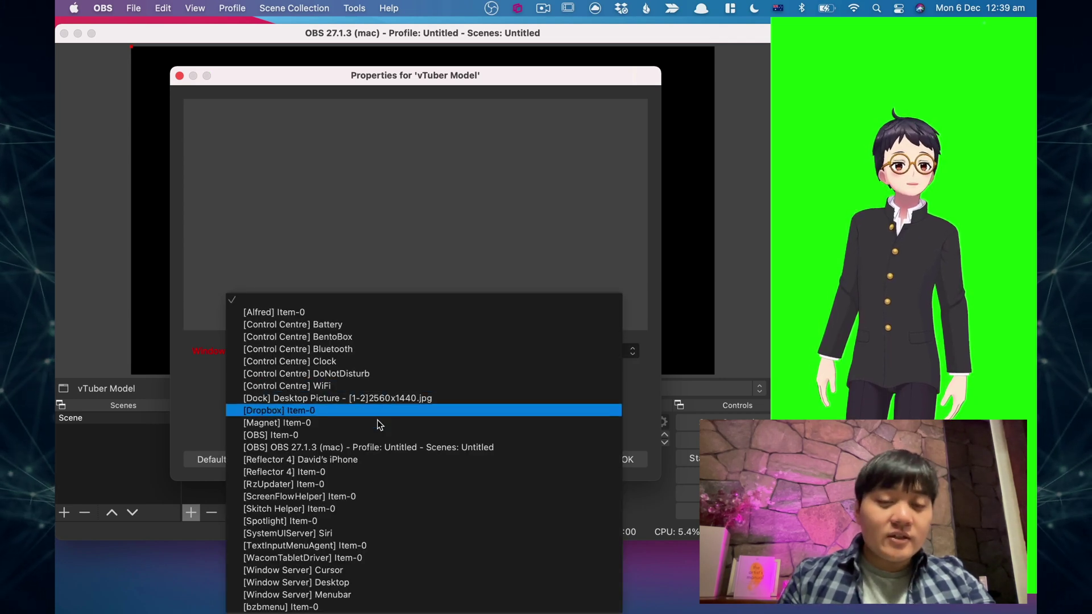
{"action": "left_click", "coordinate": [370, 460]}
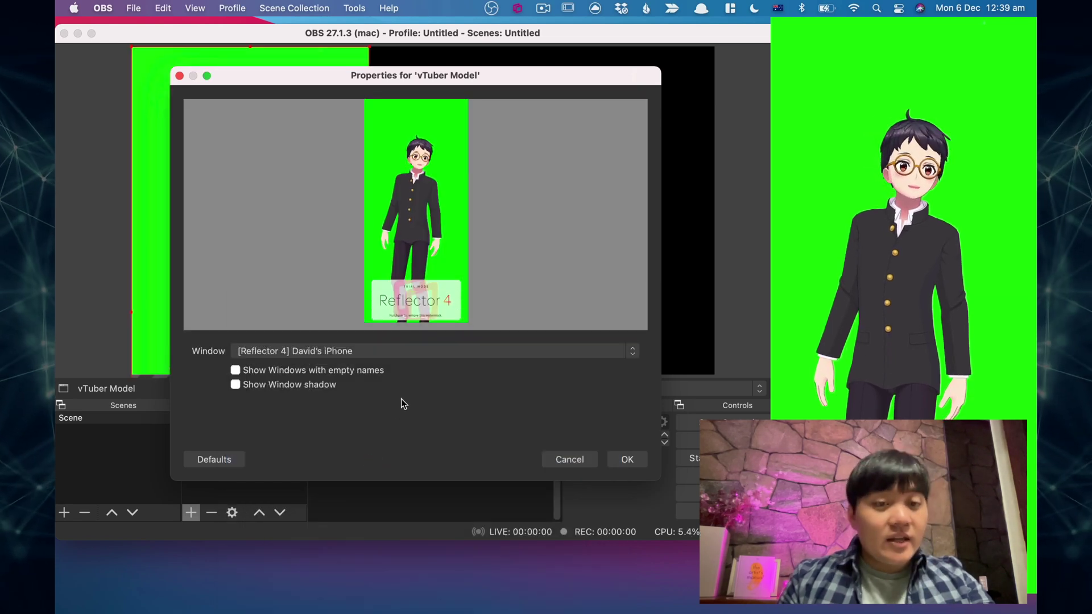
{"action": "left_click", "coordinate": [628, 459]}
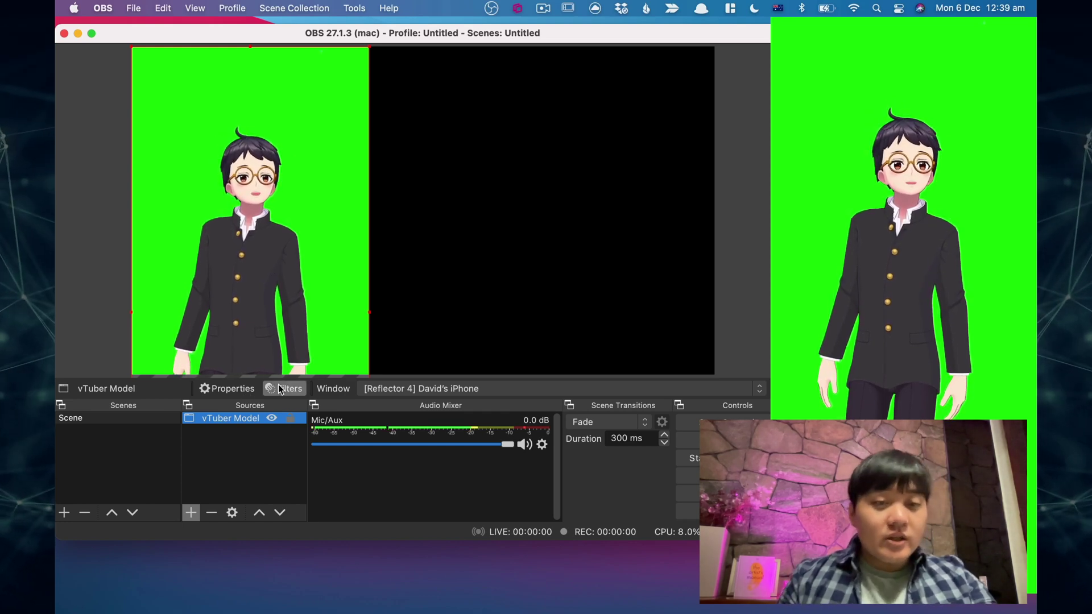
Add a green Chroma Key effect filter to the vTuber Model source.
{"action": "left_click", "coordinate": [280, 389]}
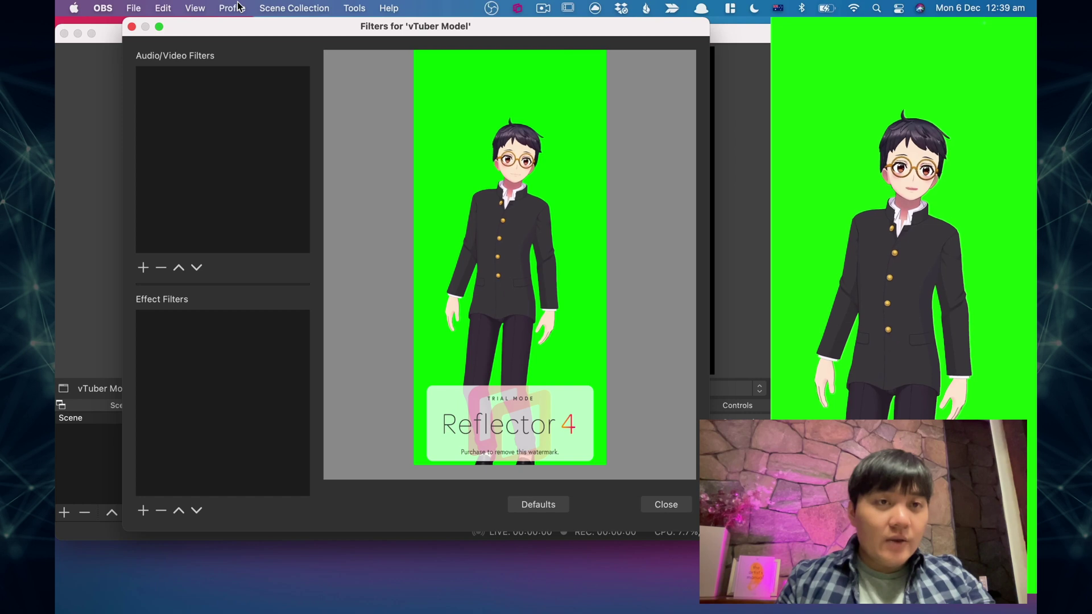
{"action": "left_click", "coordinate": [132, 27]}
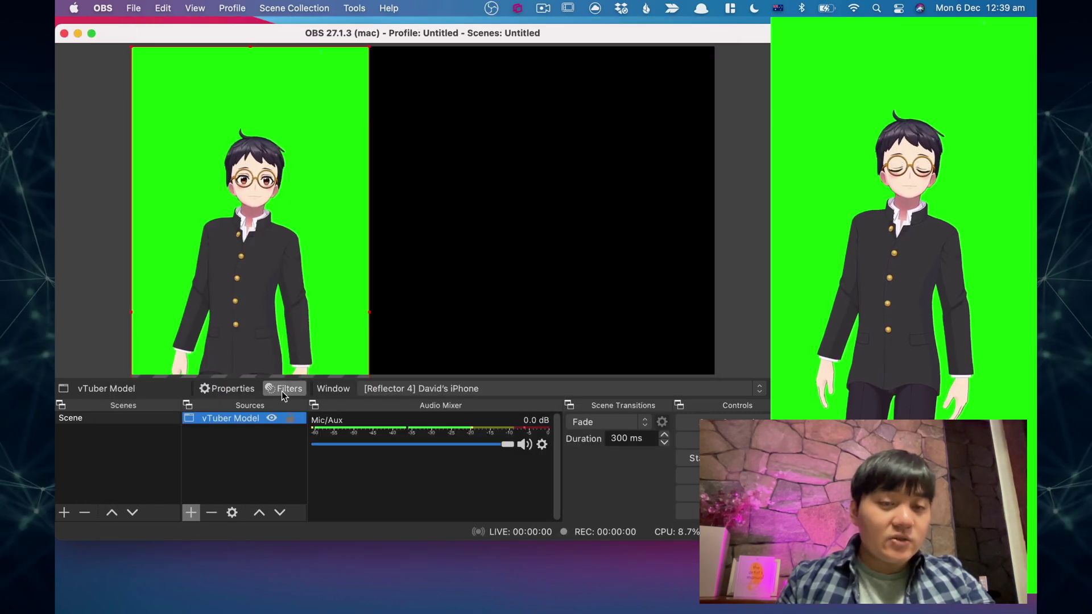
{"action": "left_click", "coordinate": [281, 390]}
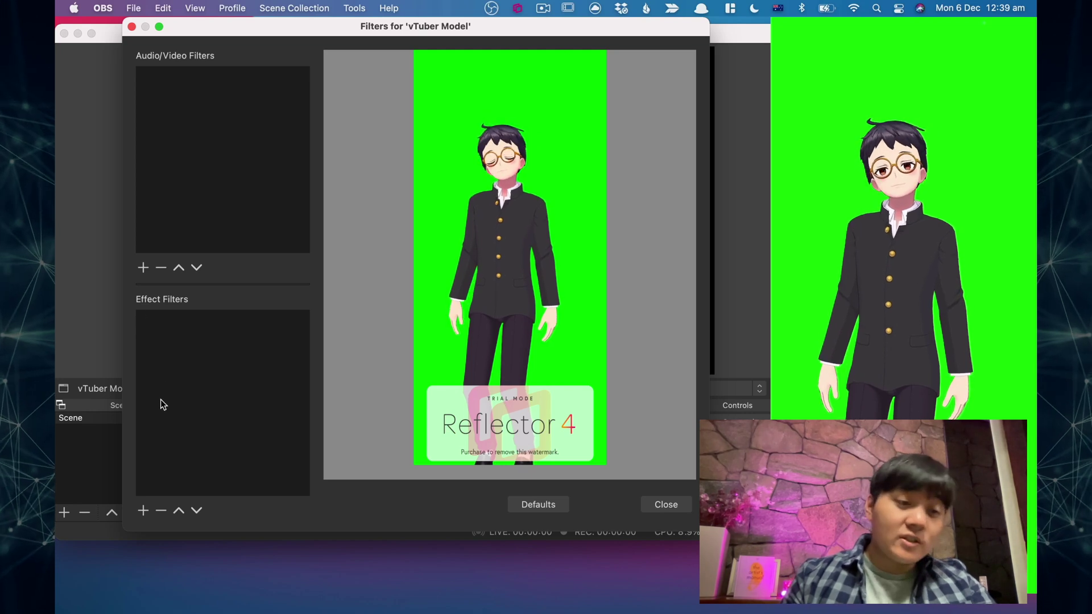
{"action": "left_click", "coordinate": [144, 511]}
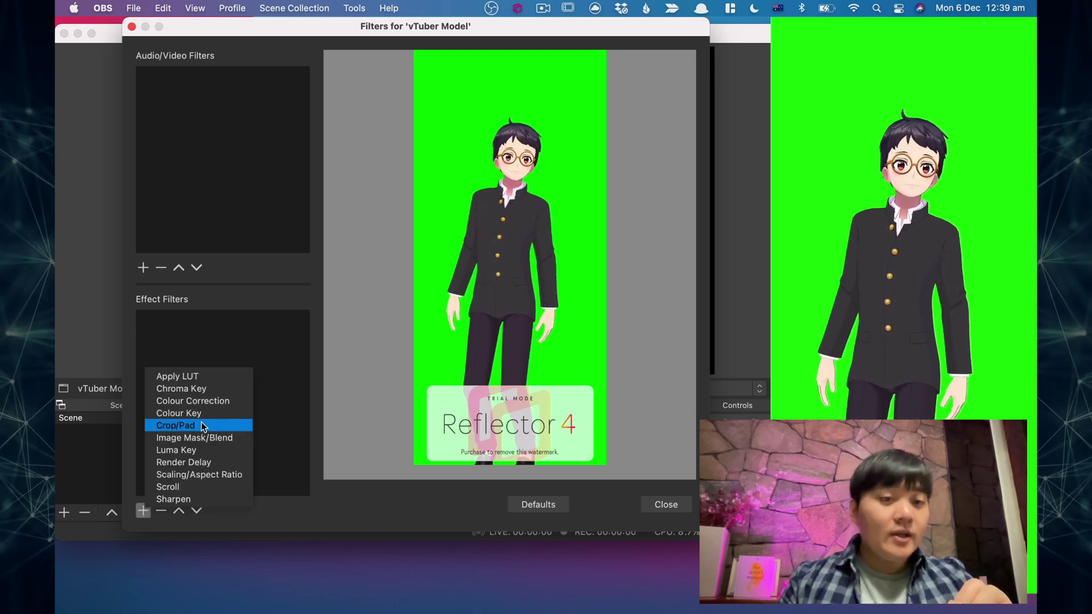
{"action": "left_click", "coordinate": [209, 391]}
{"action": "left_click", "coordinate": [449, 292]}
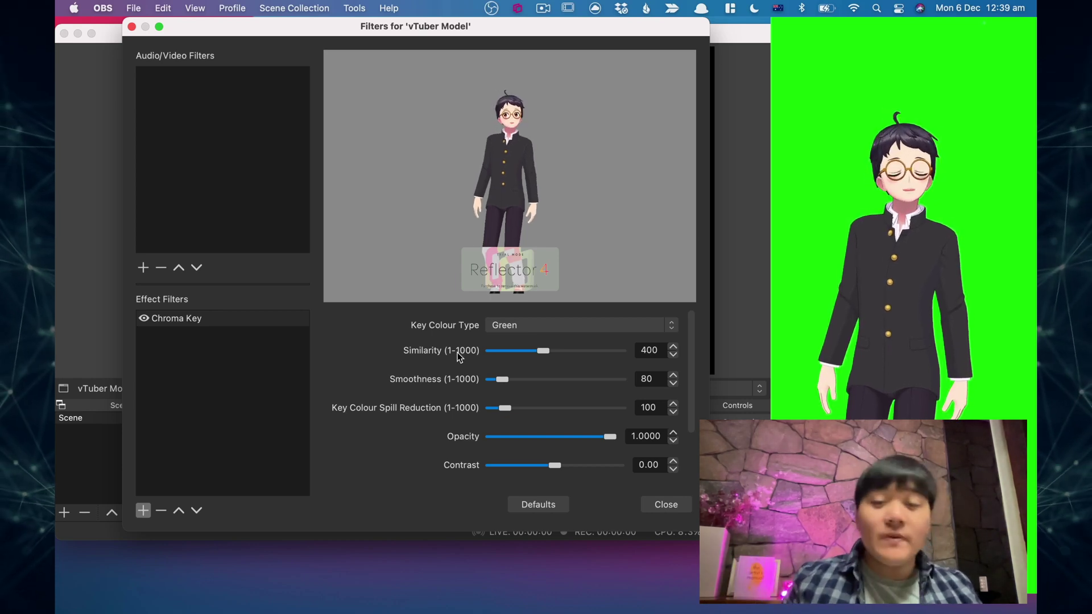
{"action": "left_click", "coordinate": [665, 504]}
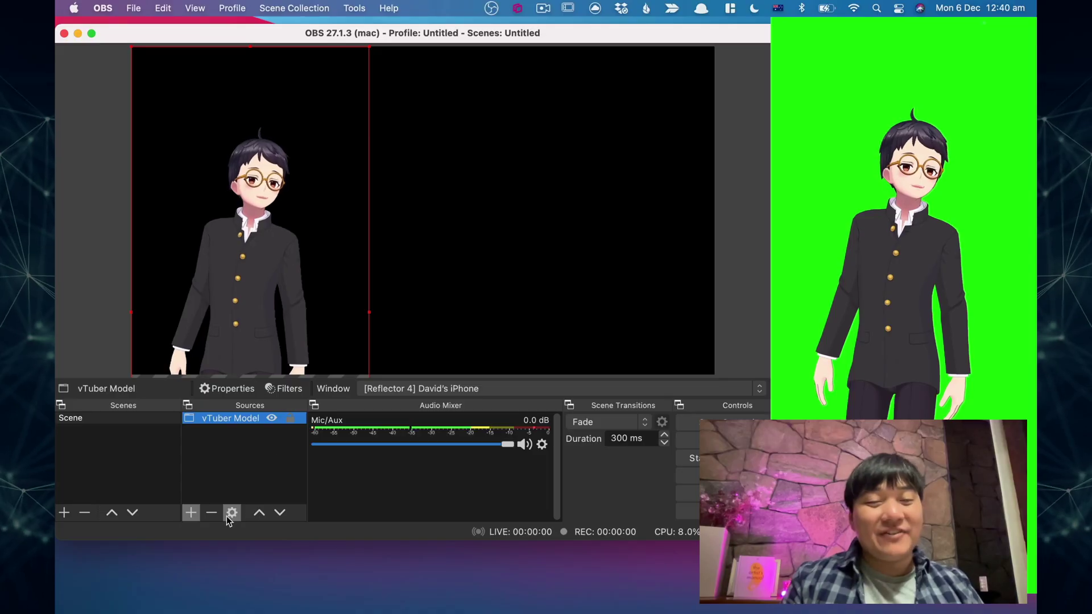
Add a Display Capture source to the scene with default properties.
{"action": "left_click", "coordinate": [190, 512]}
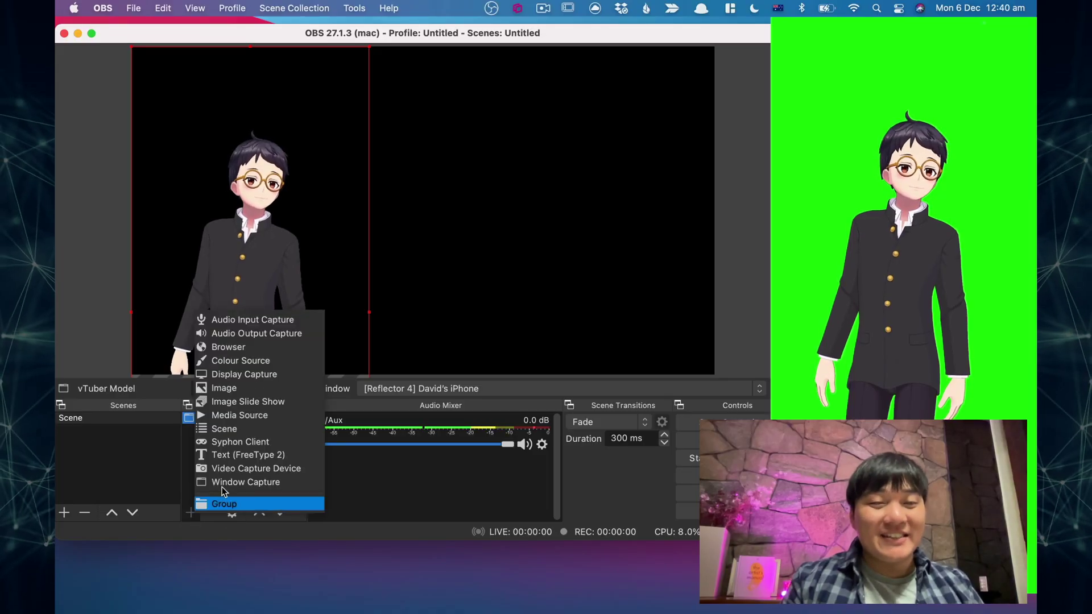
{"action": "left_click", "coordinate": [270, 374]}
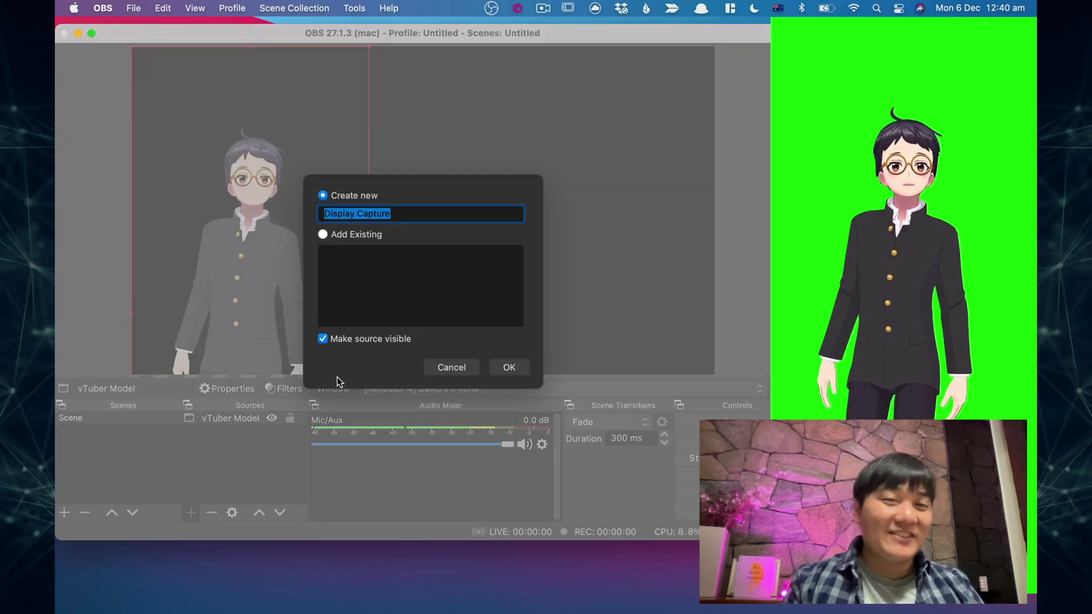
{"action": "left_click", "coordinate": [506, 368]}
{"action": "left_click", "coordinate": [630, 460]}
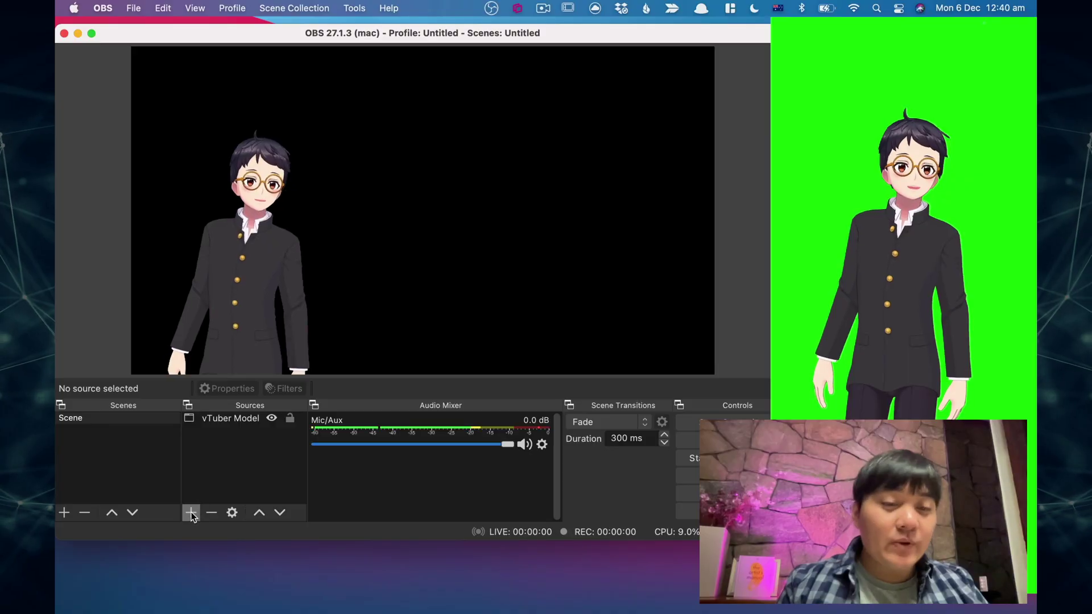
Add a Window Capture source named 'Safari' and bring Safari forward.
{"action": "left_click", "coordinate": [191, 512]}
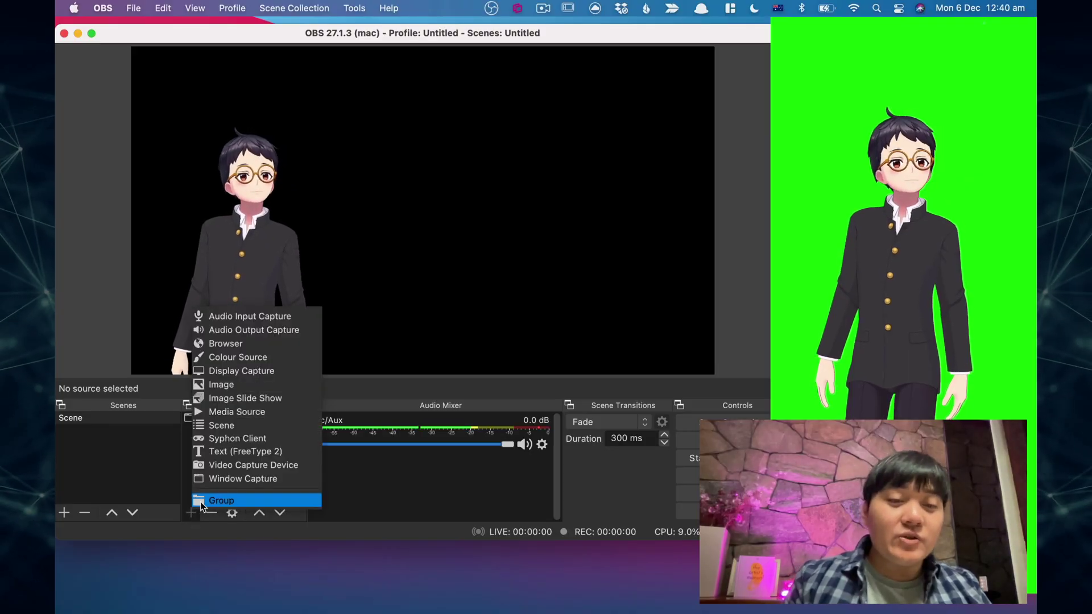
{"action": "left_click", "coordinate": [216, 482]}
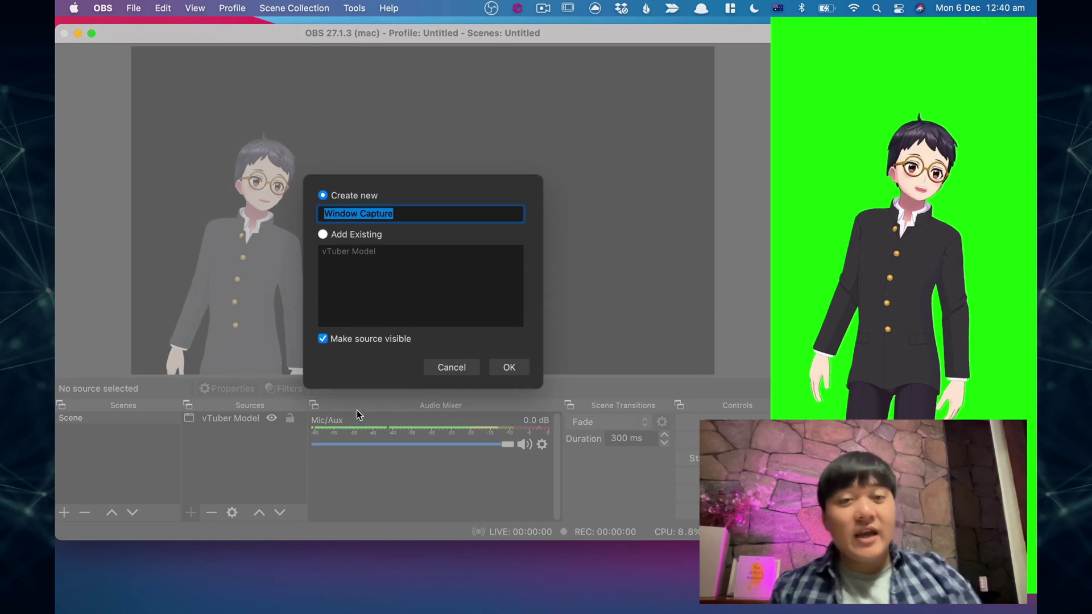
{"action": "type", "text": "Safari"}
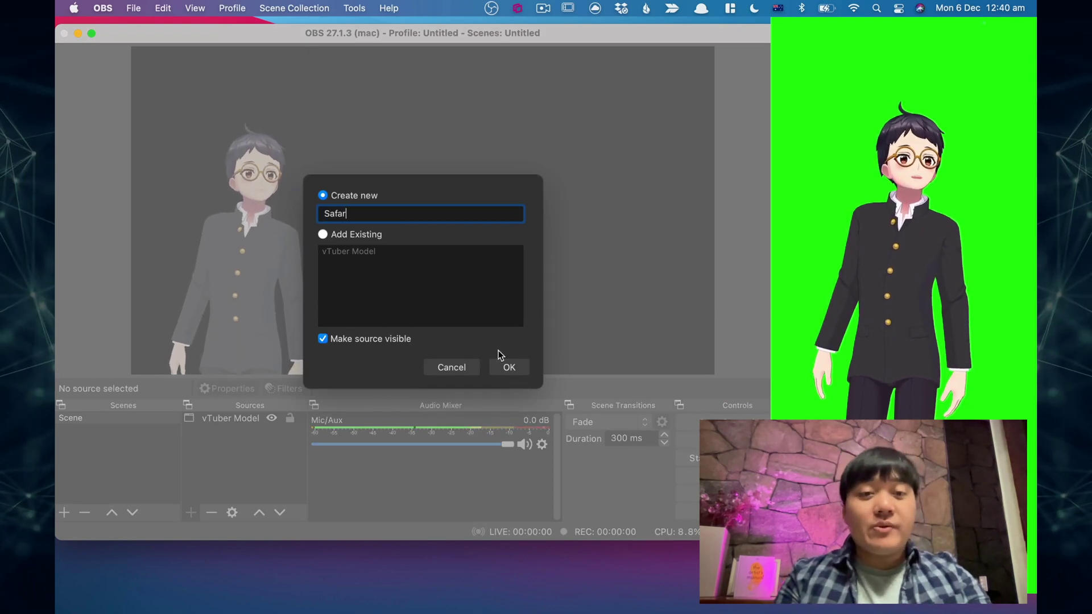
{"action": "key", "text": "Return"}
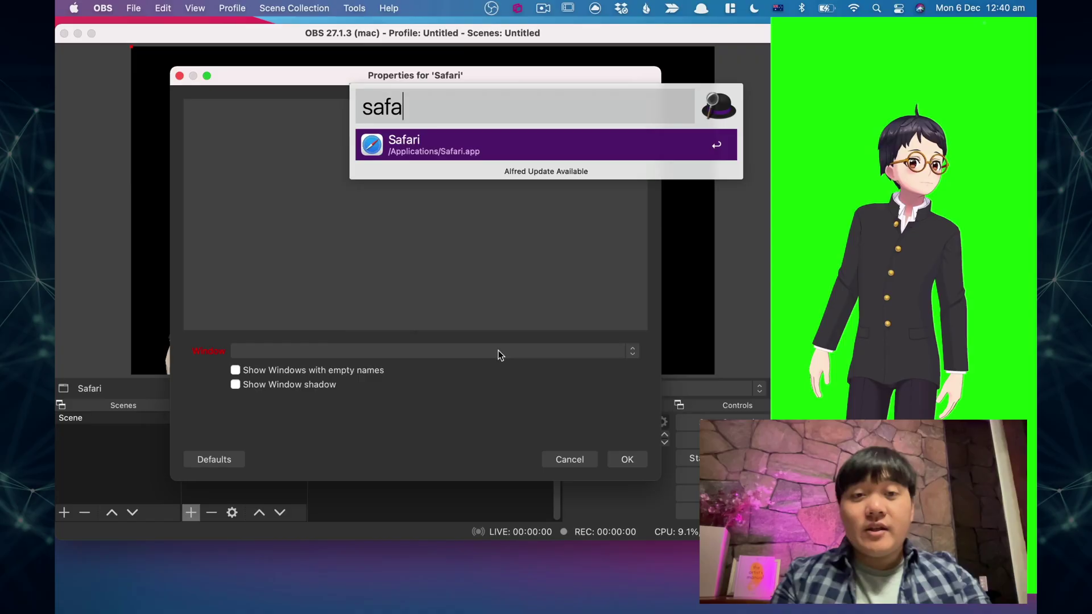
{"action": "key", "text": "Escape"}
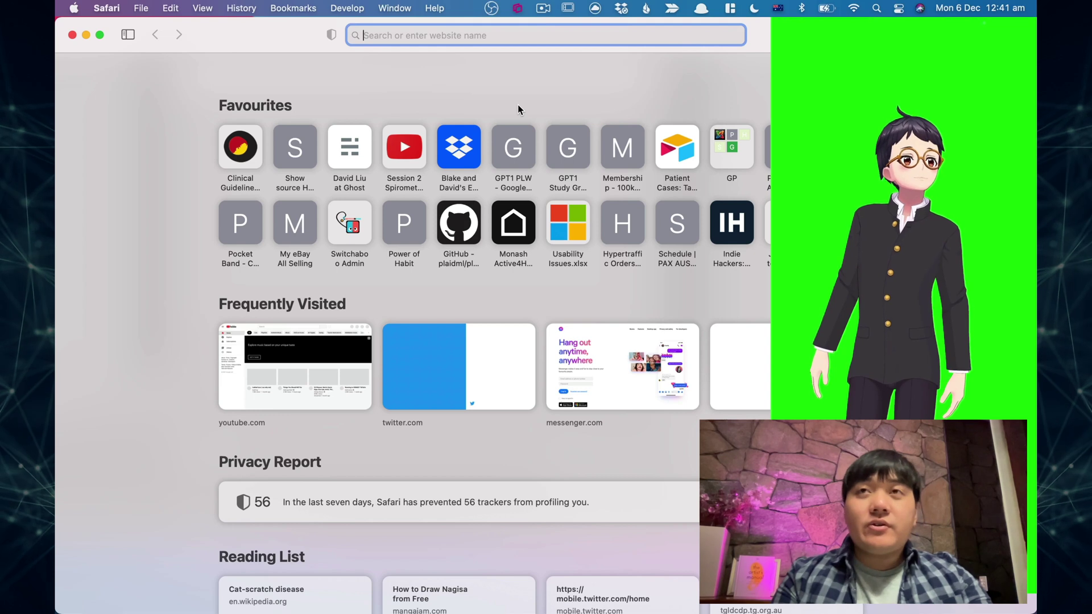
Search Google Images for 'genshin impact characters' and preview the Forbes ranking image.
{"action": "type", "text": "genshin "}
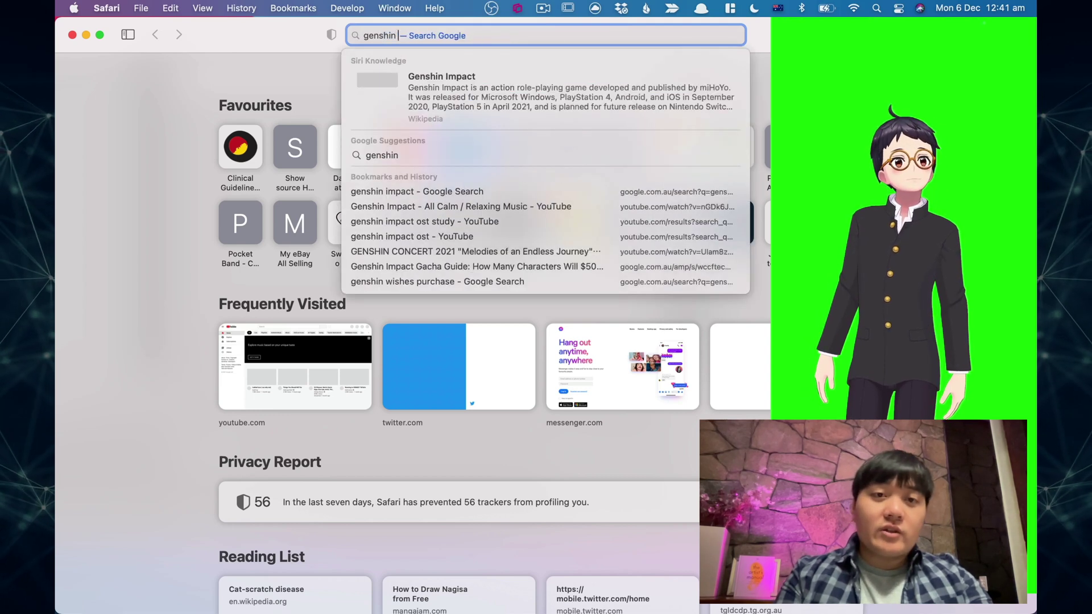
{"action": "type", "text": "impact cha"}
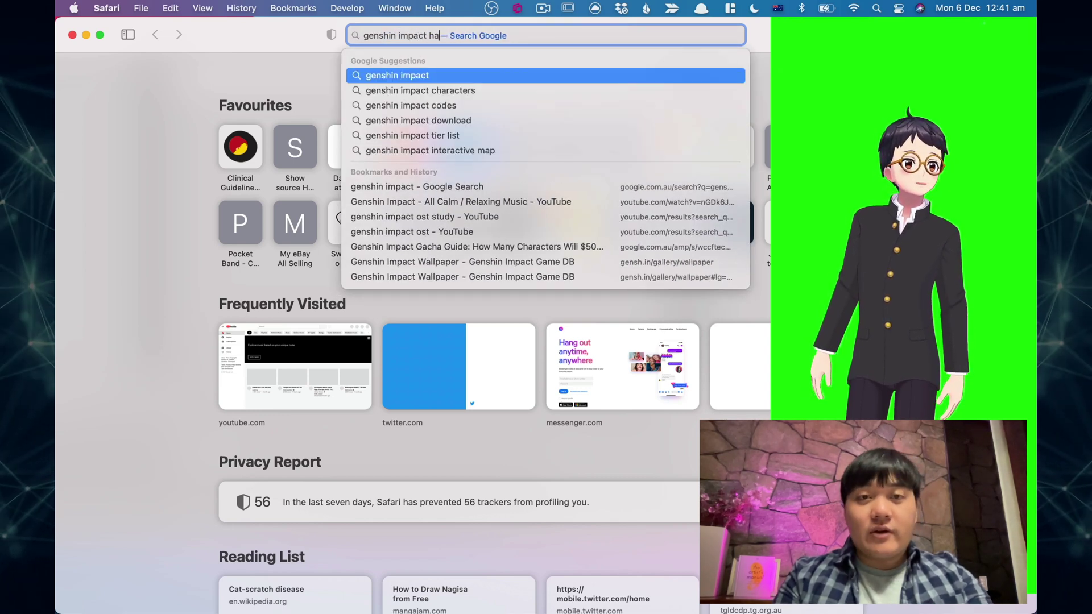
{"action": "key", "text": "BackSpace"}
{"action": "key", "text": "BackSpace"}
{"action": "type", "text": "chara"}
{"action": "key", "text": "Return"}
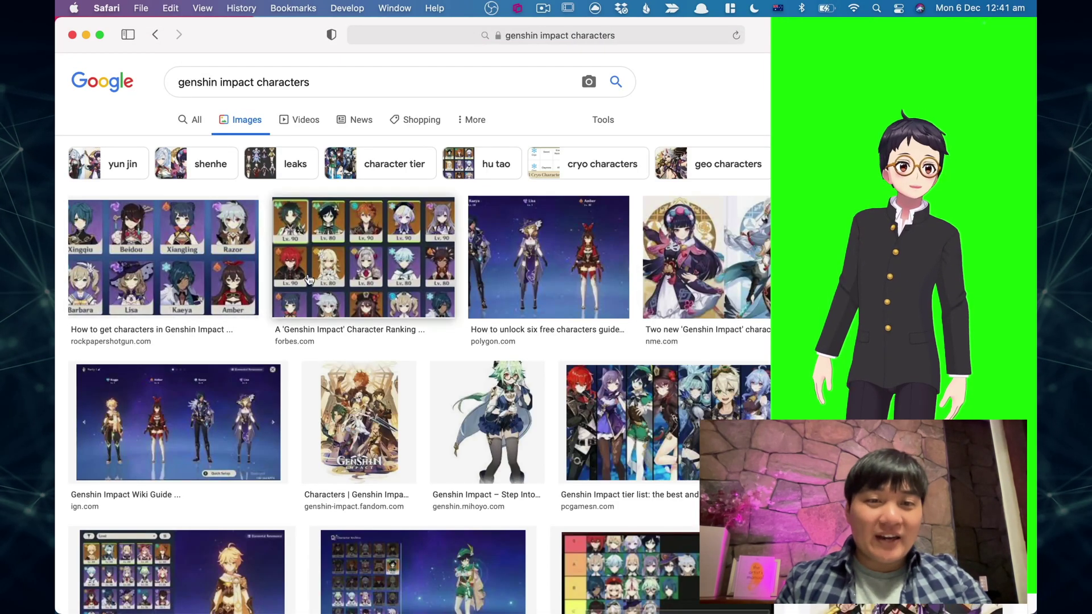
{"action": "left_click", "coordinate": [309, 279]}
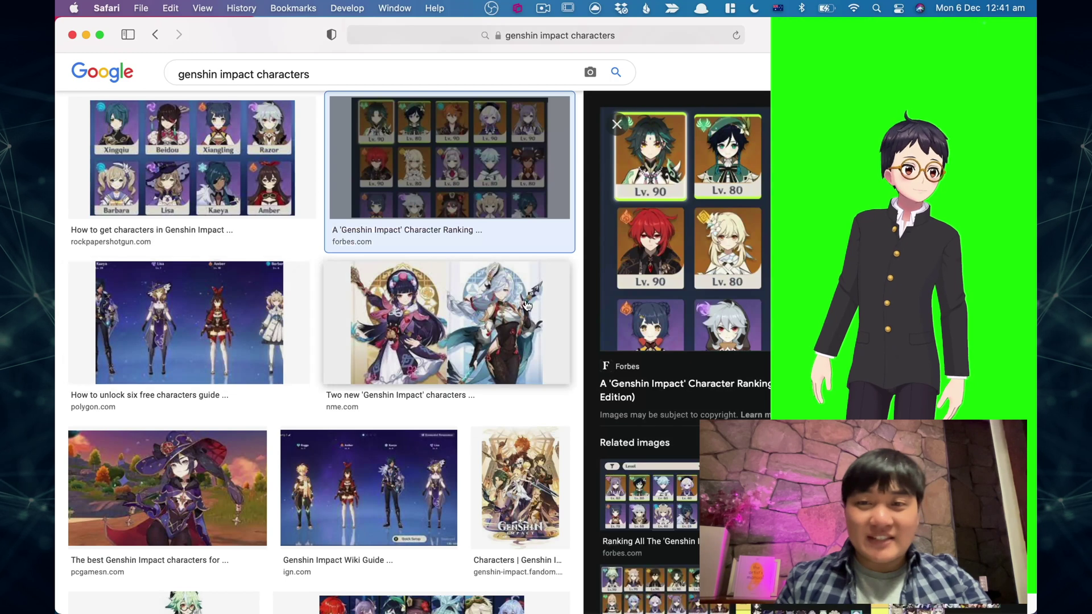
{"action": "key", "text": "super+Tab"}
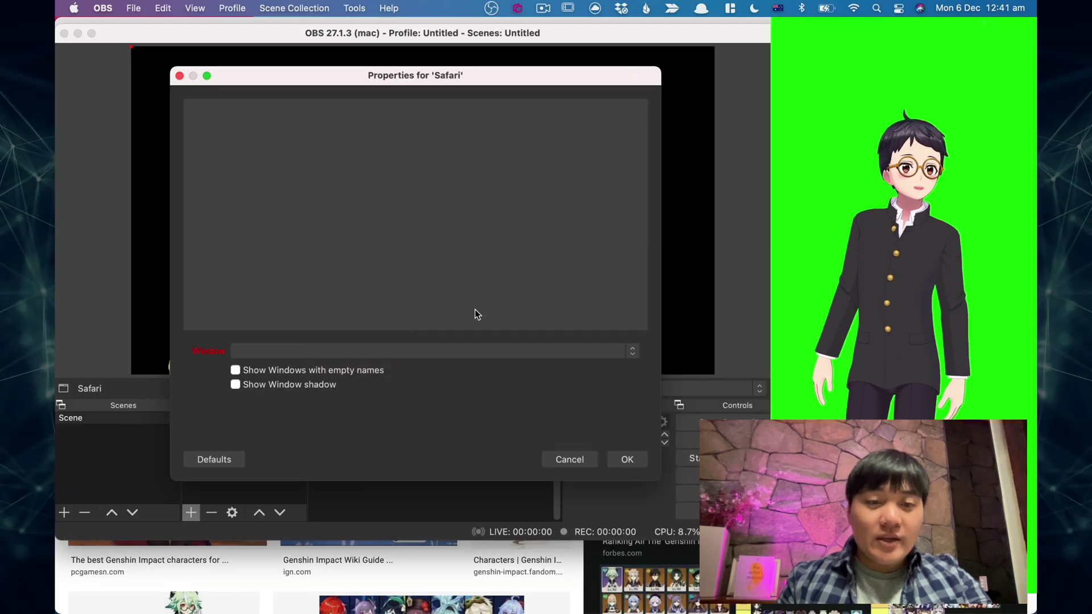
Point the Safari source at the 'genshin impact characters - Google Search' window, showing empty-named windows.
{"action": "left_click", "coordinate": [427, 351]}
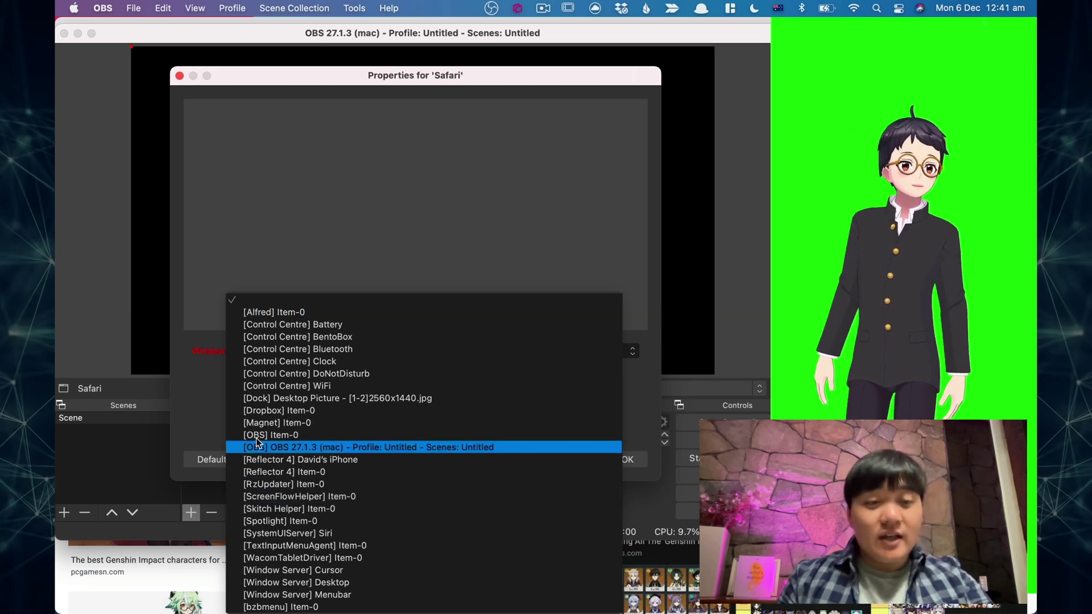
{"action": "left_click", "coordinate": [217, 398]}
{"action": "left_click", "coordinate": [344, 373]}
{"action": "left_click", "coordinate": [343, 348]}
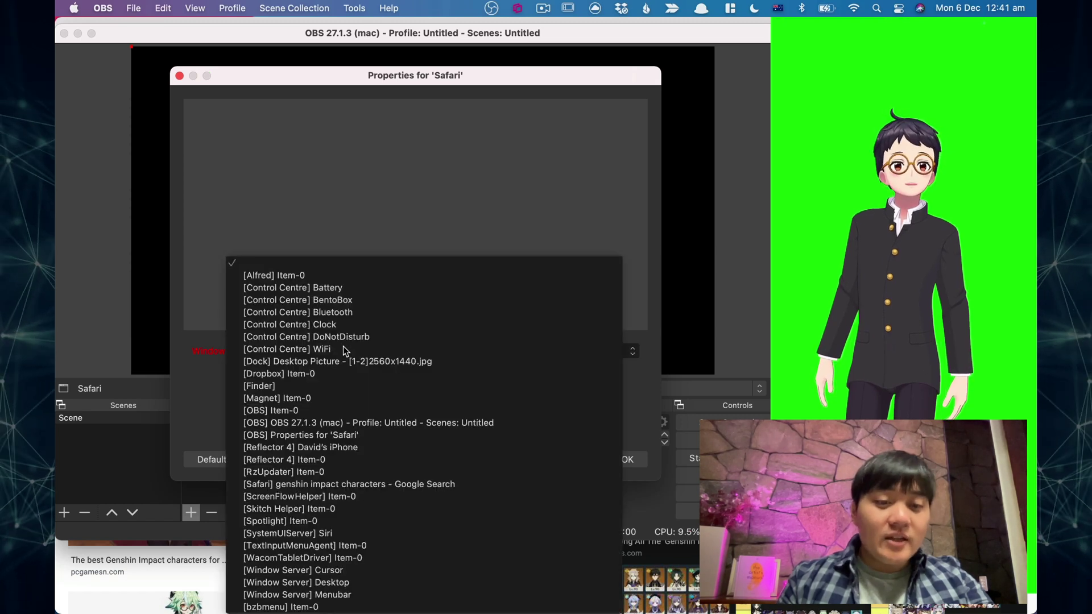
{"action": "left_click", "coordinate": [326, 484]}
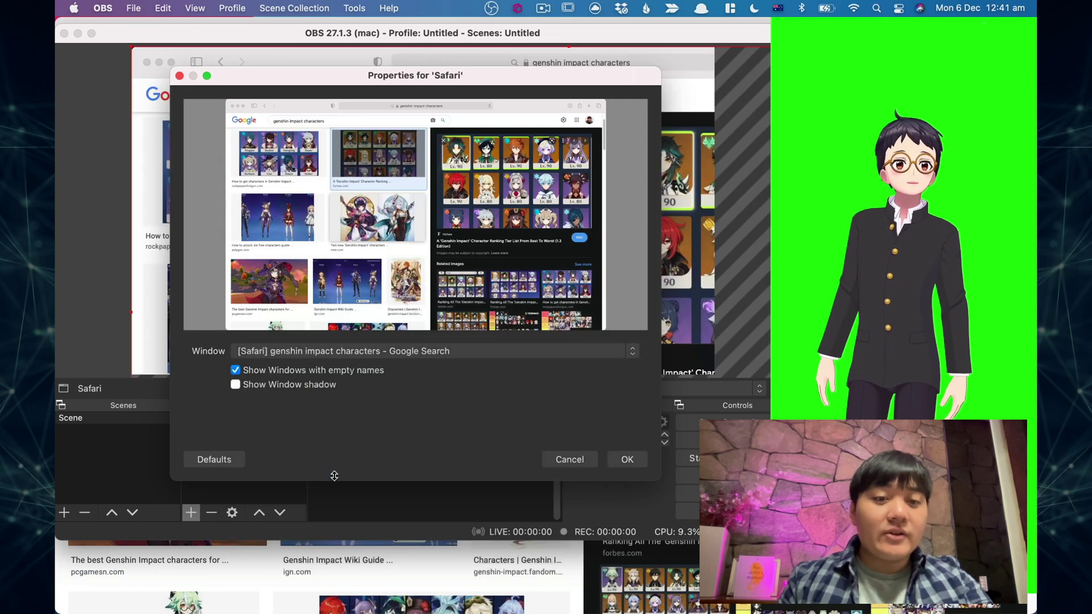
{"action": "key", "text": "Return"}
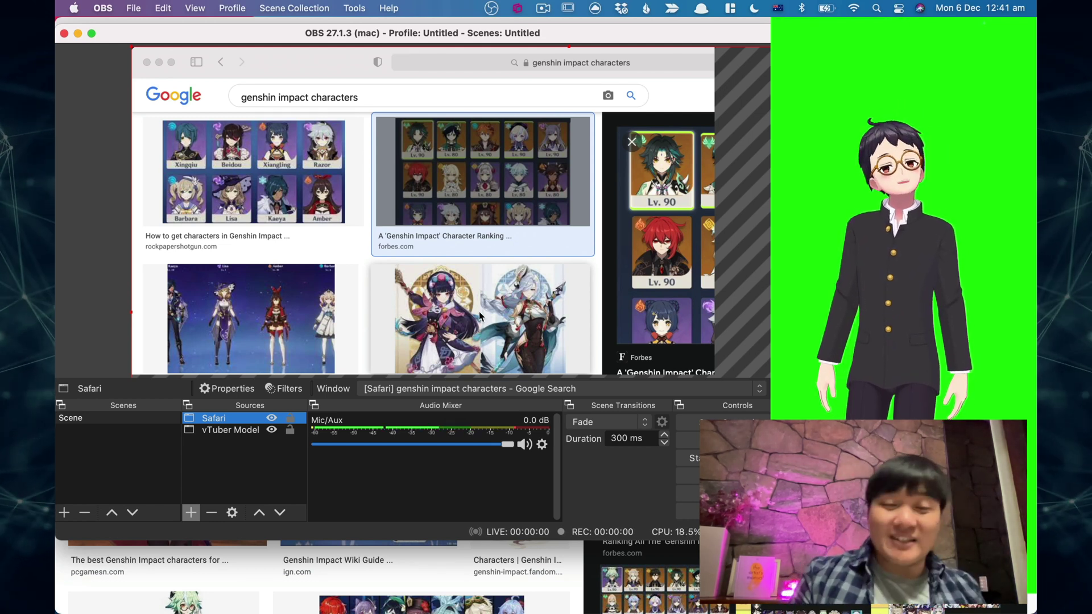
Drag the Safari source below vTuber Model so the avatar renders on top.
{"action": "left_click", "coordinate": [229, 431]}
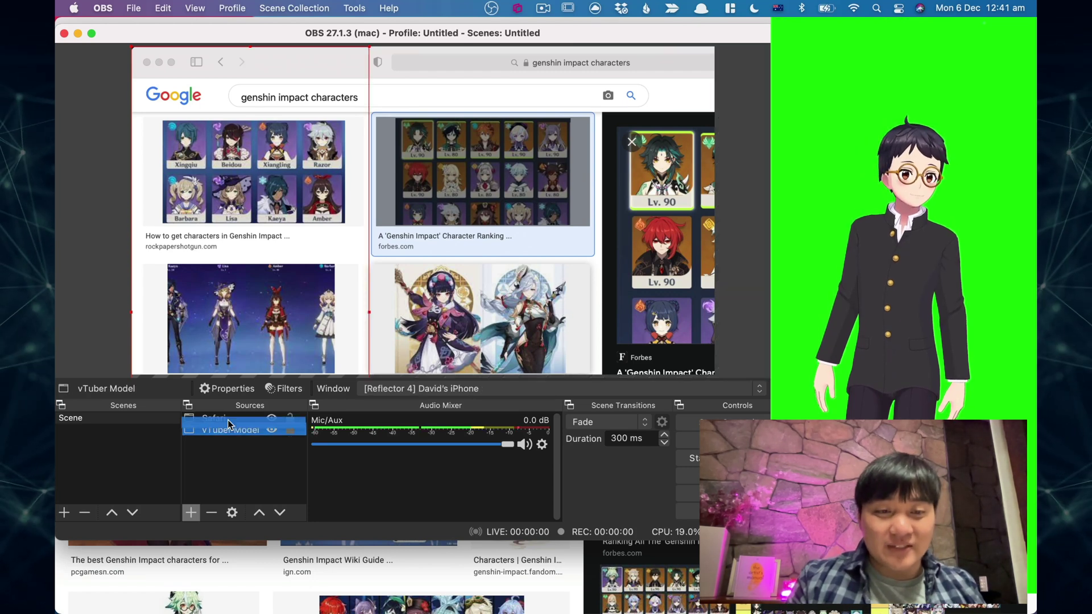
{"action": "left_click_drag", "start_coordinate": [227, 415], "coordinate": [217, 443]}
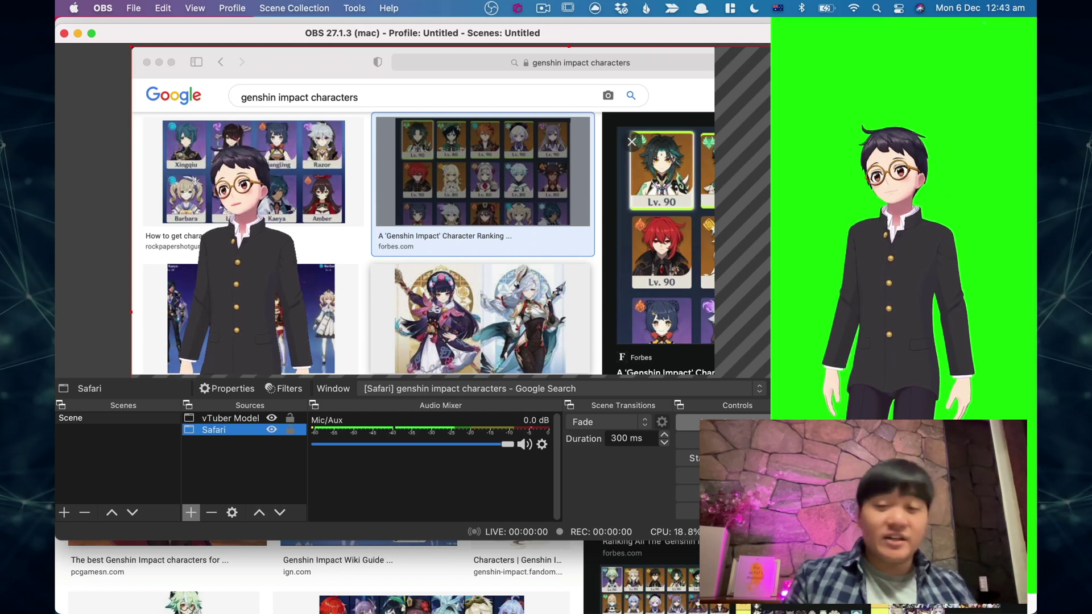
Open Stream settings from the missing stream key warning and connect a Twitch account.
{"action": "left_click", "coordinate": [723, 458]}
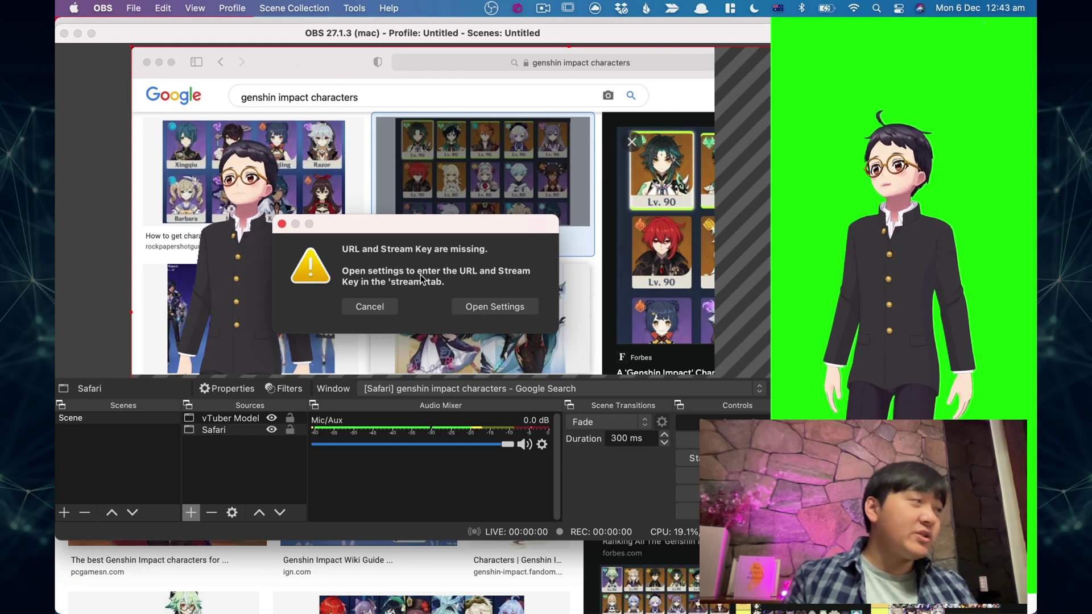
{"action": "left_click", "coordinate": [495, 307]}
{"action": "left_click", "coordinate": [153, 102]}
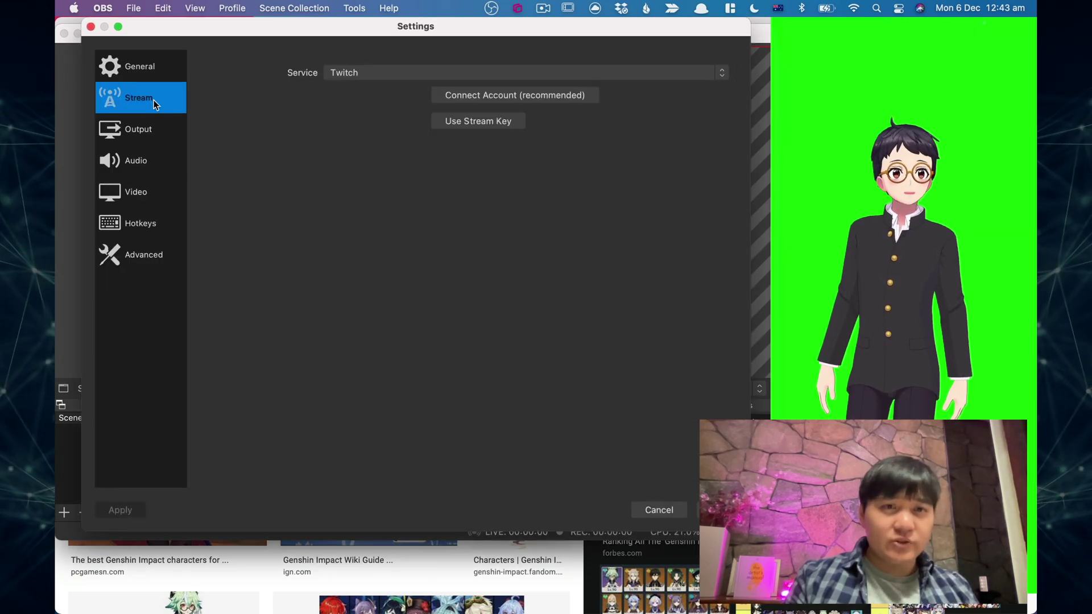
{"action": "left_click", "coordinate": [471, 95]}
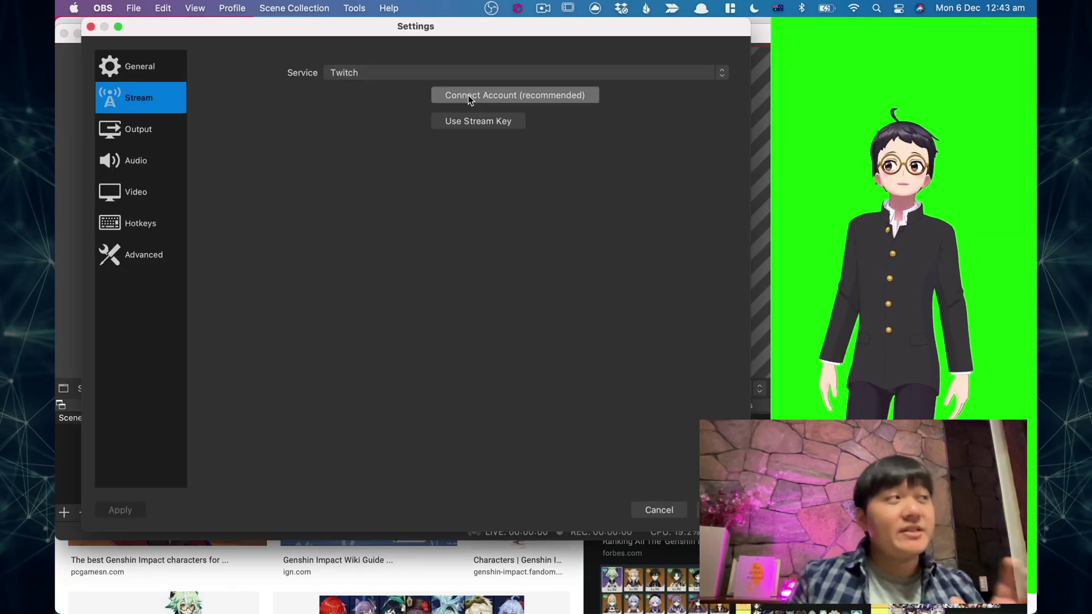